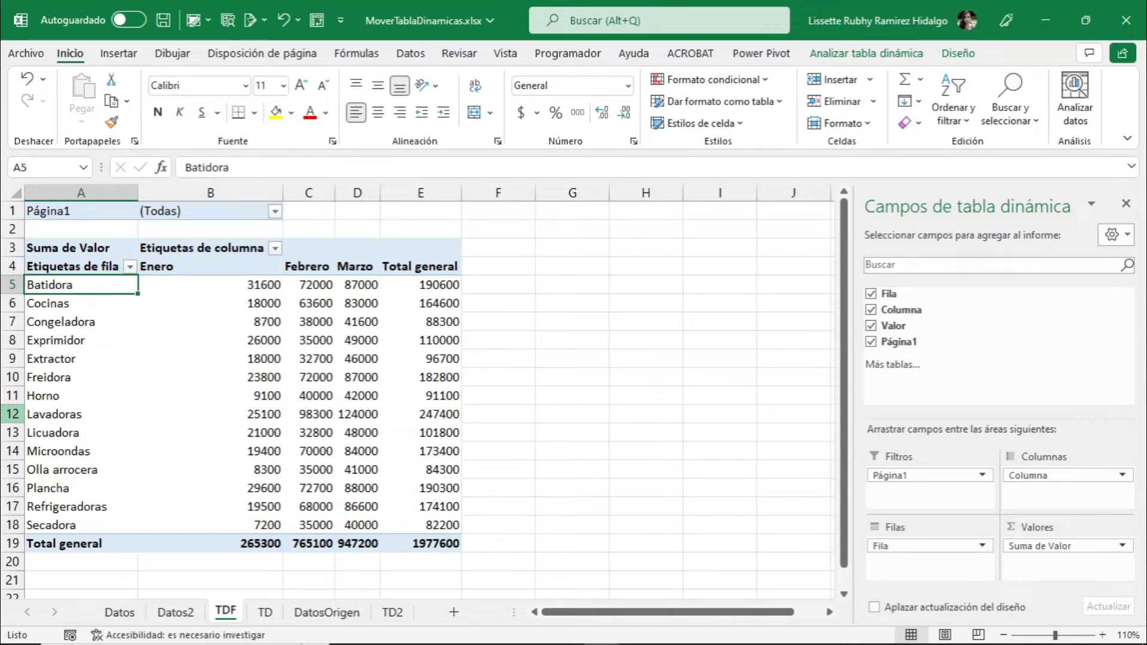
# Select the entire pivot table on the TDF sheet using the pivot table selection command, then clear the selection.
pyautogui.click(225, 392)
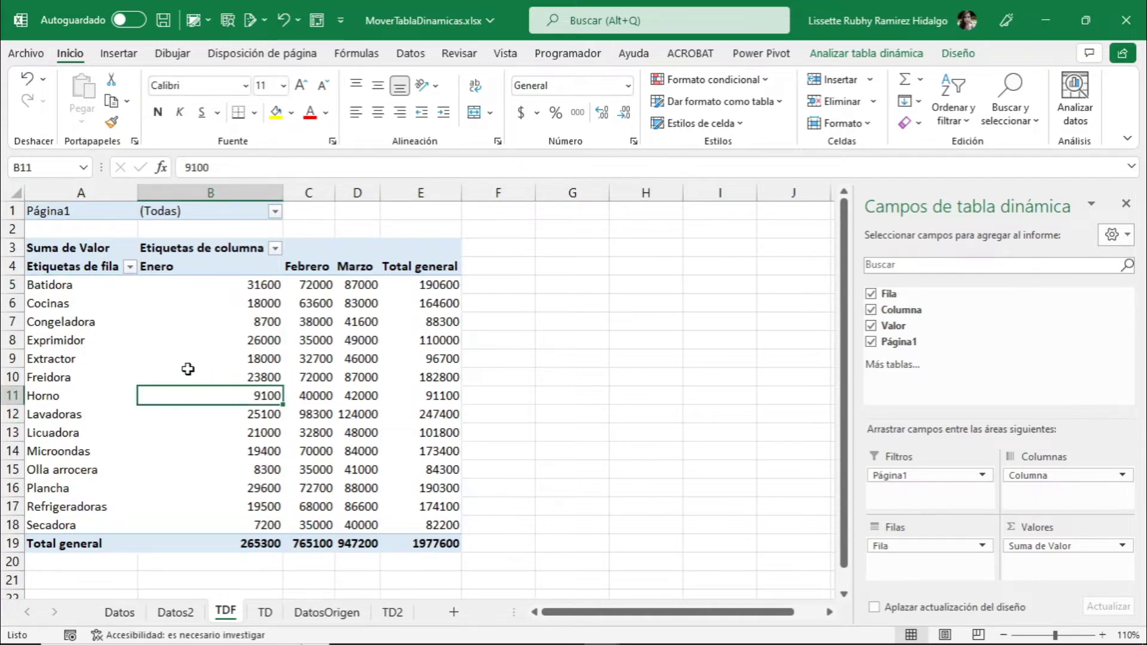
pyautogui.moveTo(188, 369)
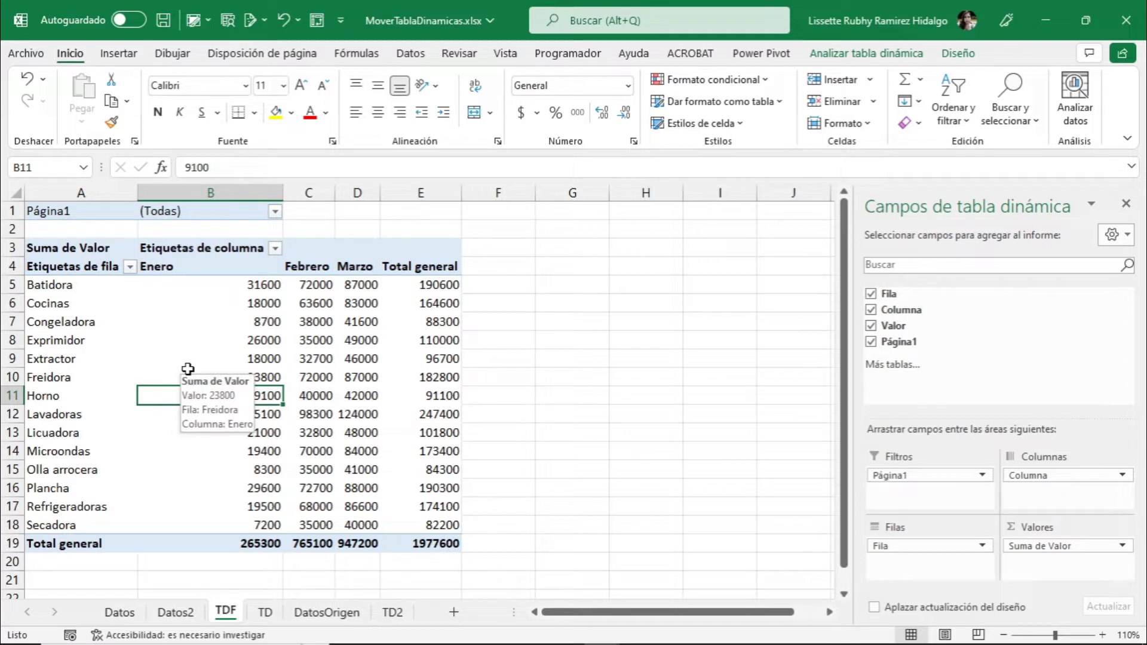
pyautogui.click(841, 55)
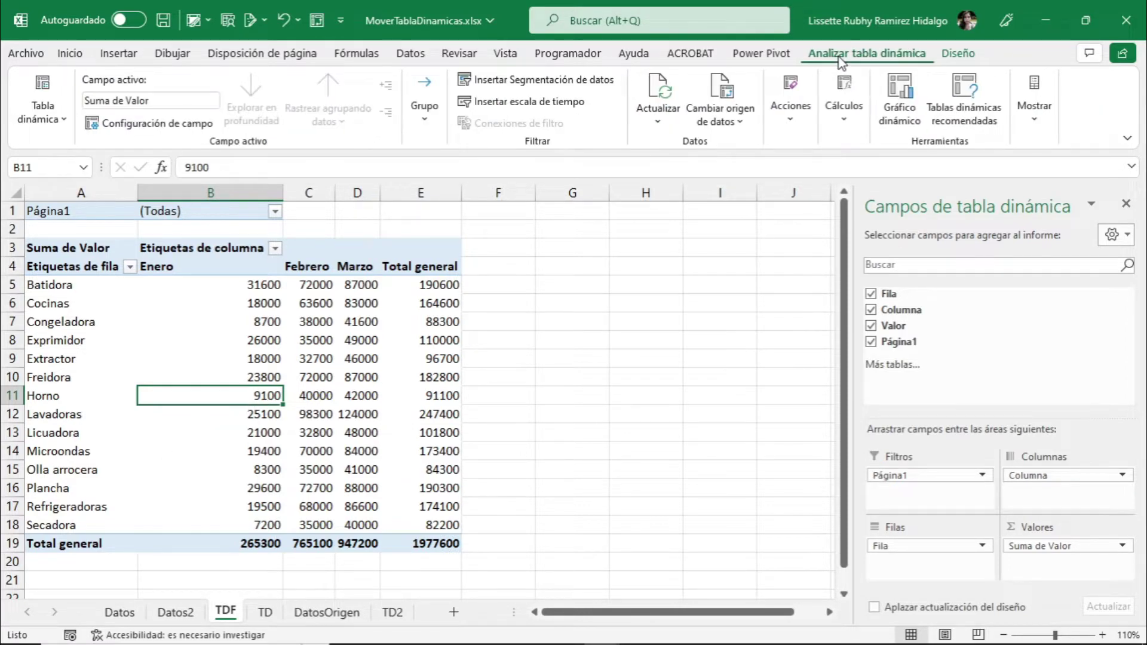
pyautogui.click(795, 138)
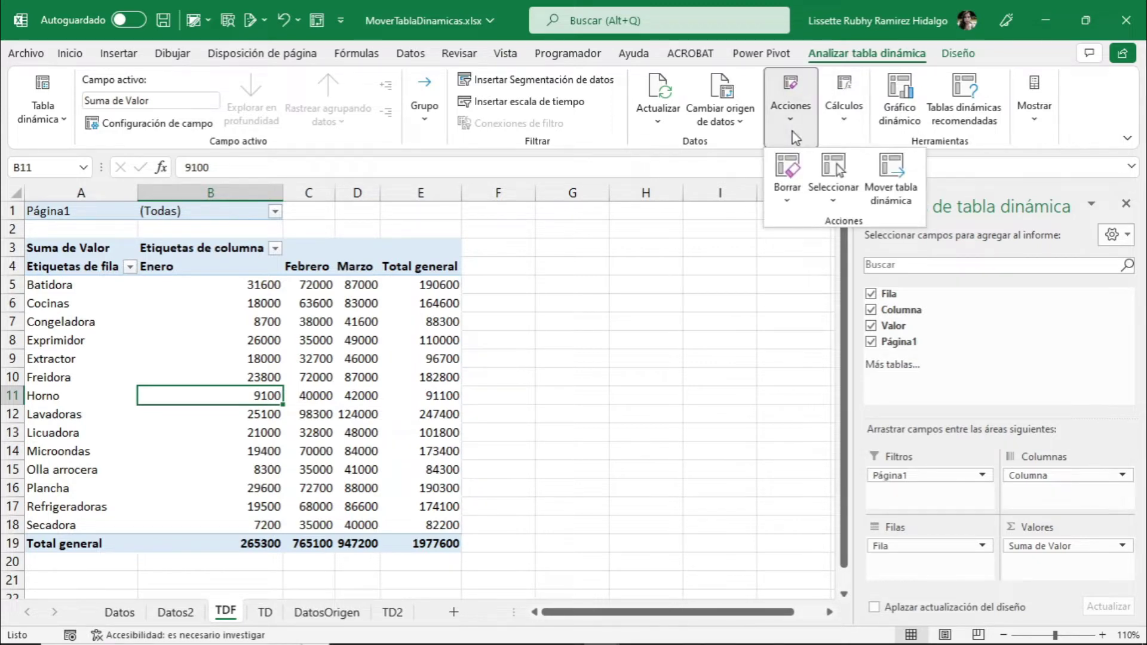
pyautogui.click(835, 203)
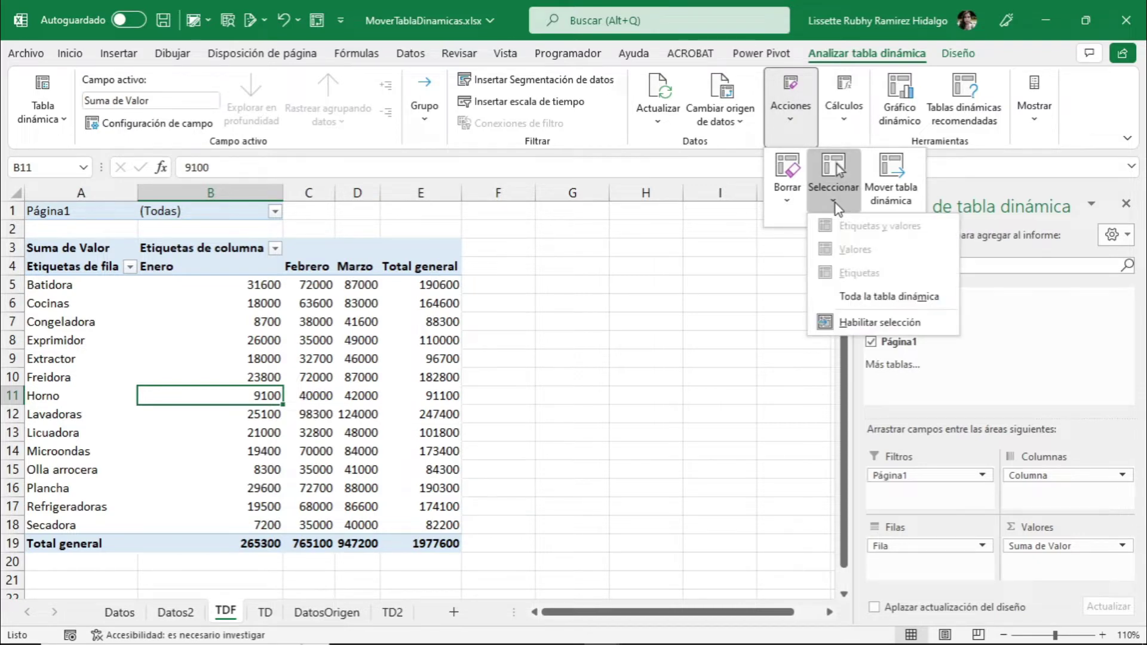
pyautogui.click(869, 297)
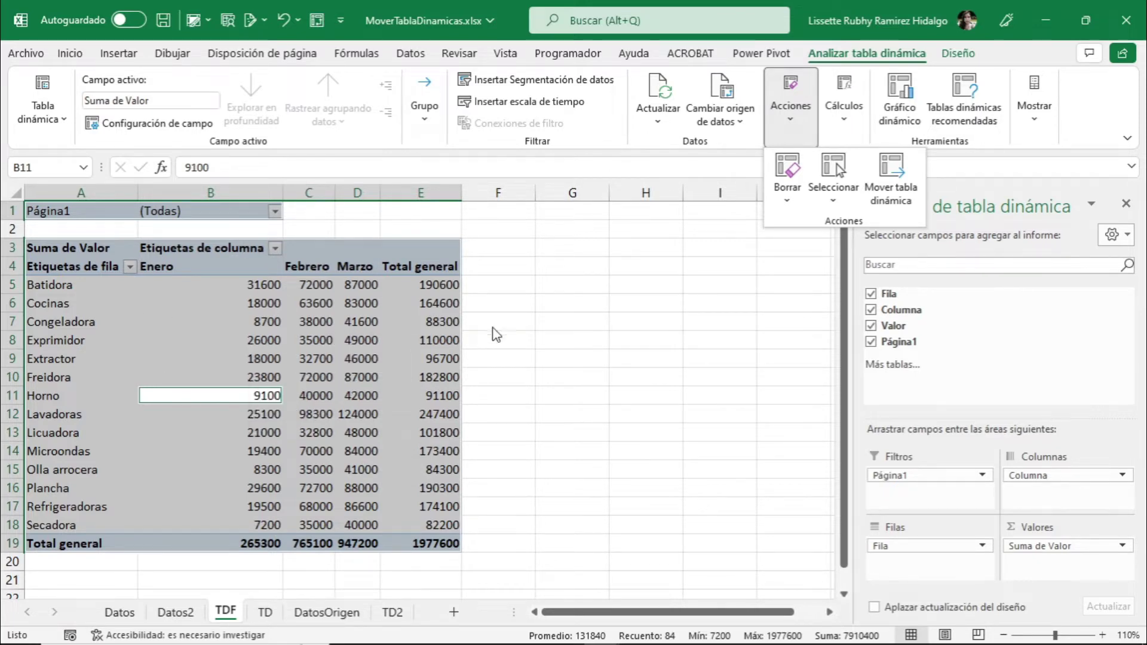
pyautogui.click(559, 340)
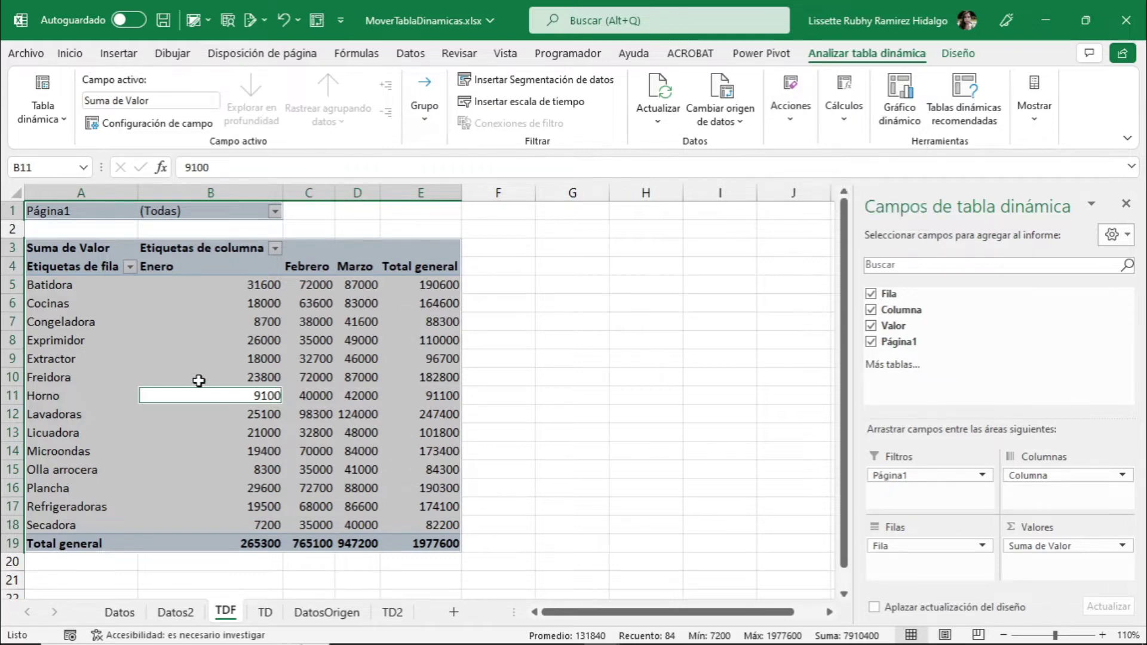
pyautogui.click(150, 339)
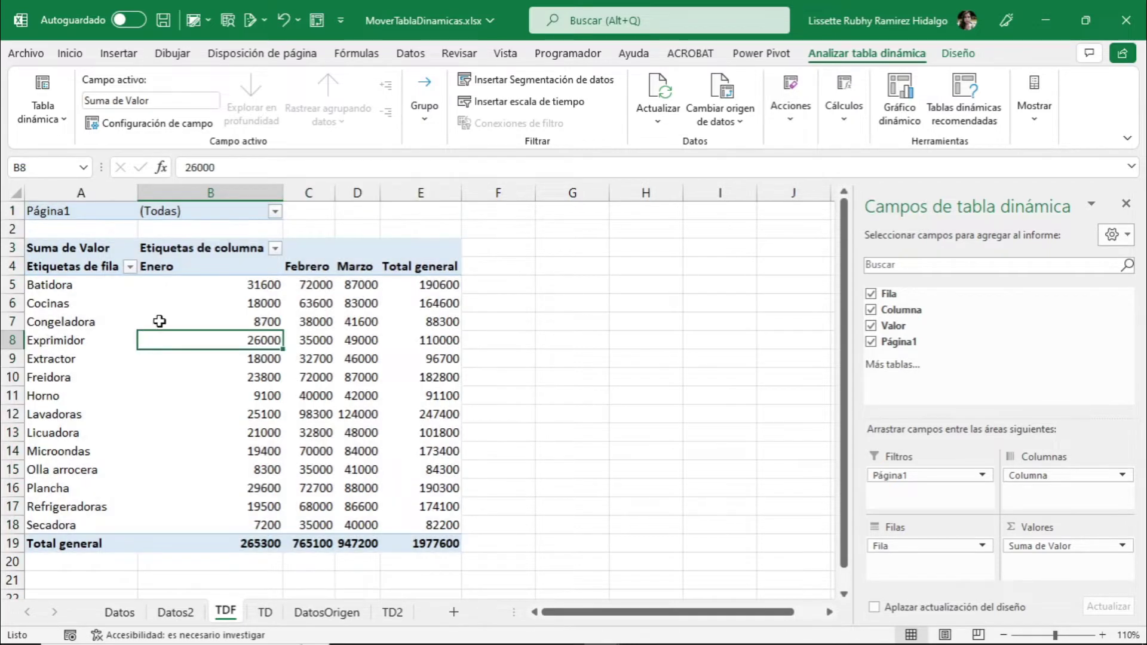
# Try selecting the whole pivot table from its Suma de Valor corner cell, and its row labels separately.
pyautogui.click(23, 251)
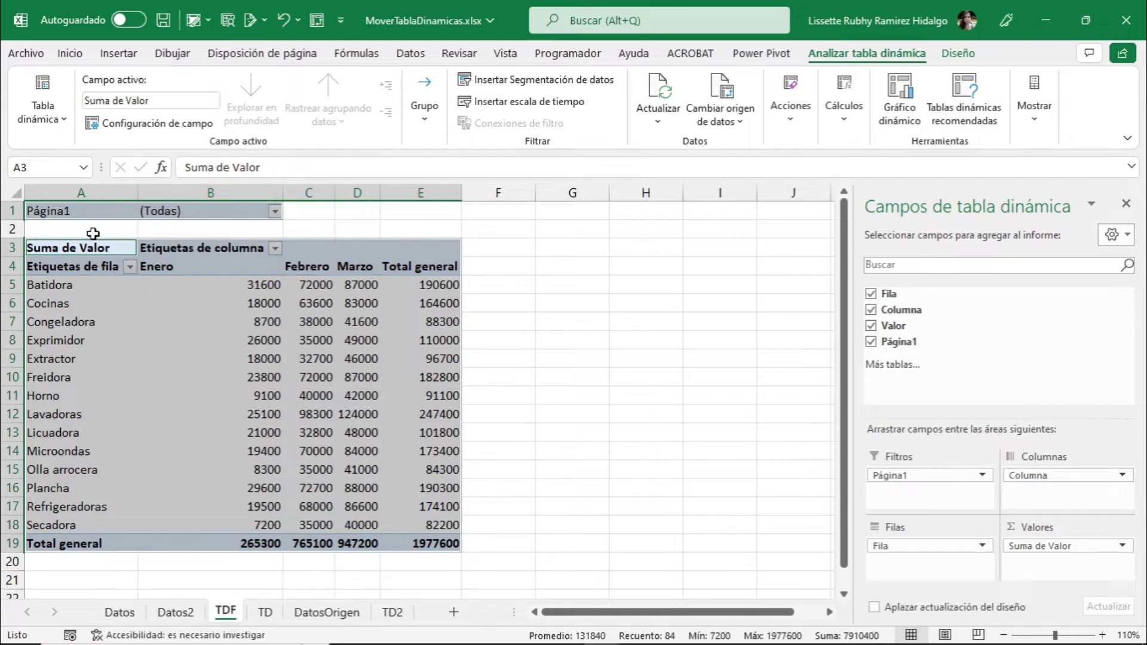
pyautogui.click(131, 323)
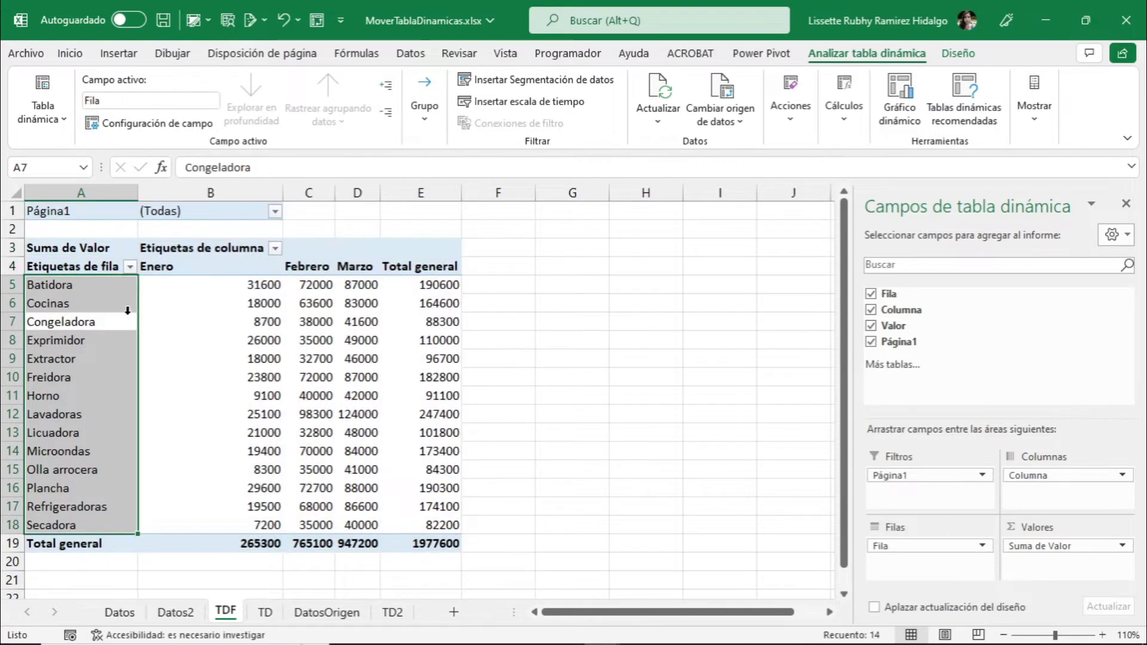
pyautogui.click(14, 211)
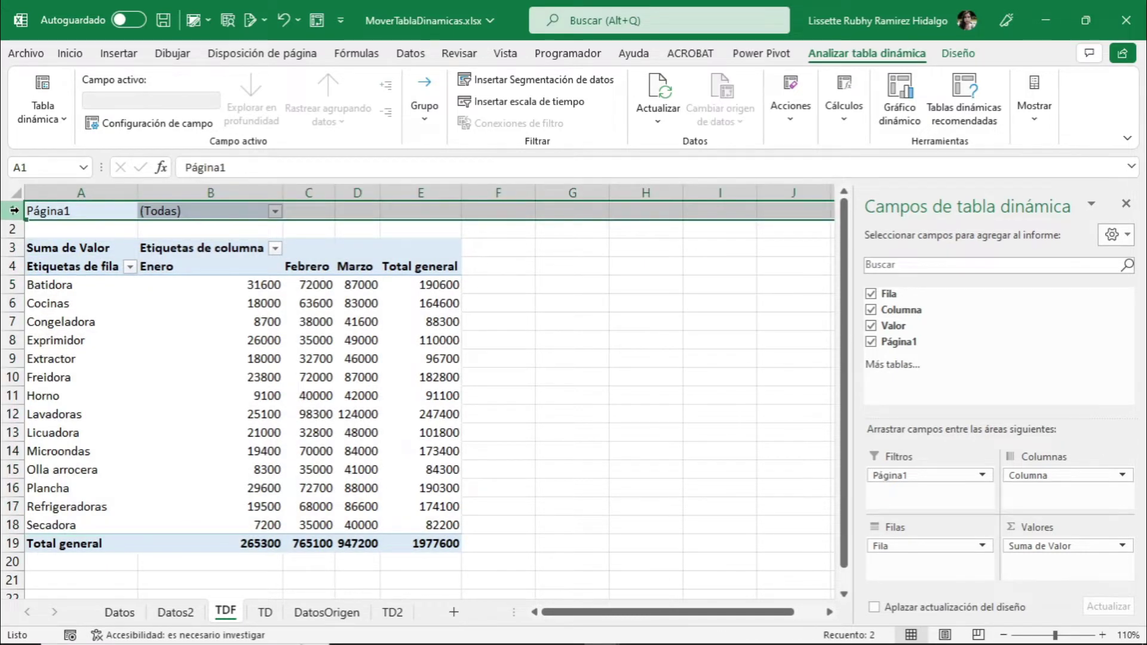
pyautogui.click(24, 250)
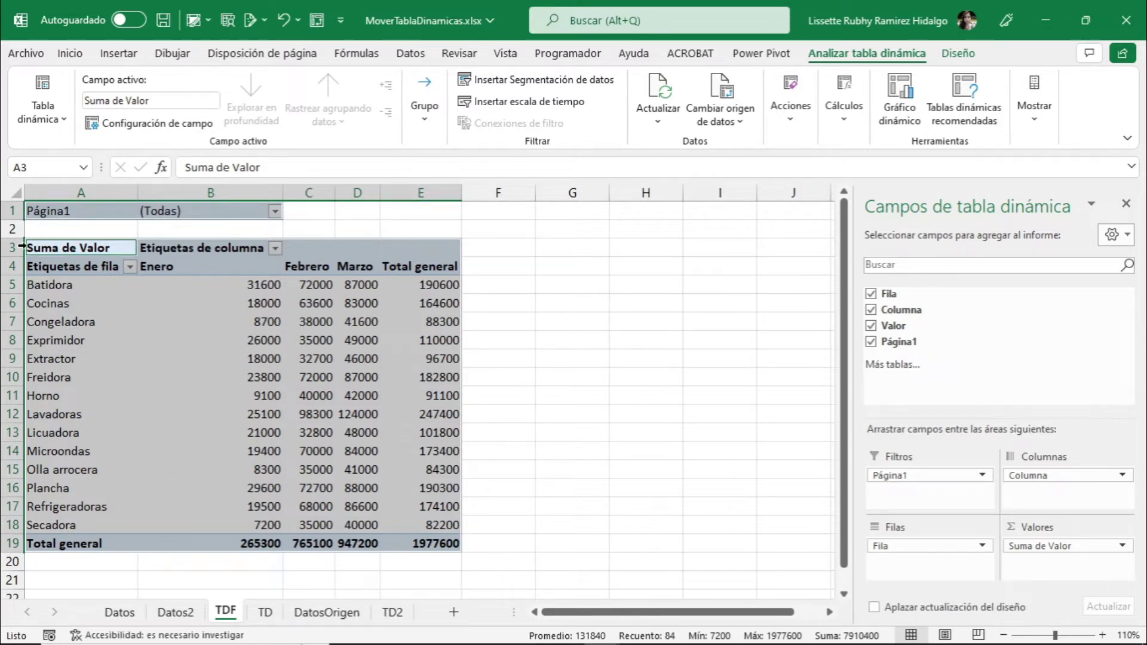
pyautogui.click(94, 267)
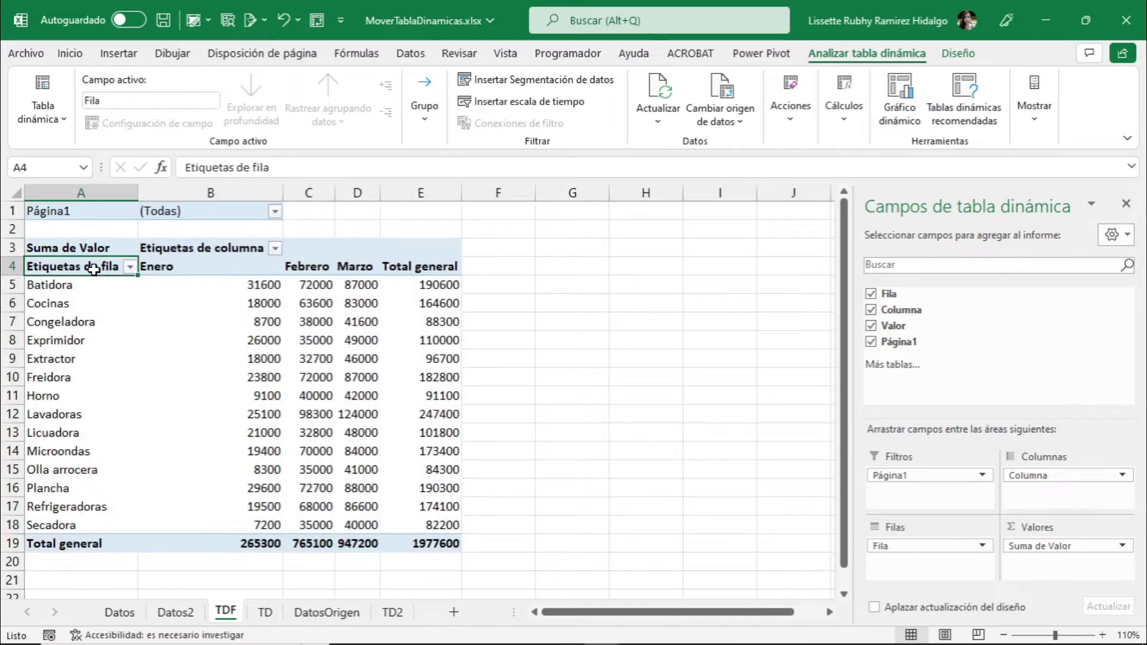
pyautogui.click(191, 272)
pyautogui.click(70, 303)
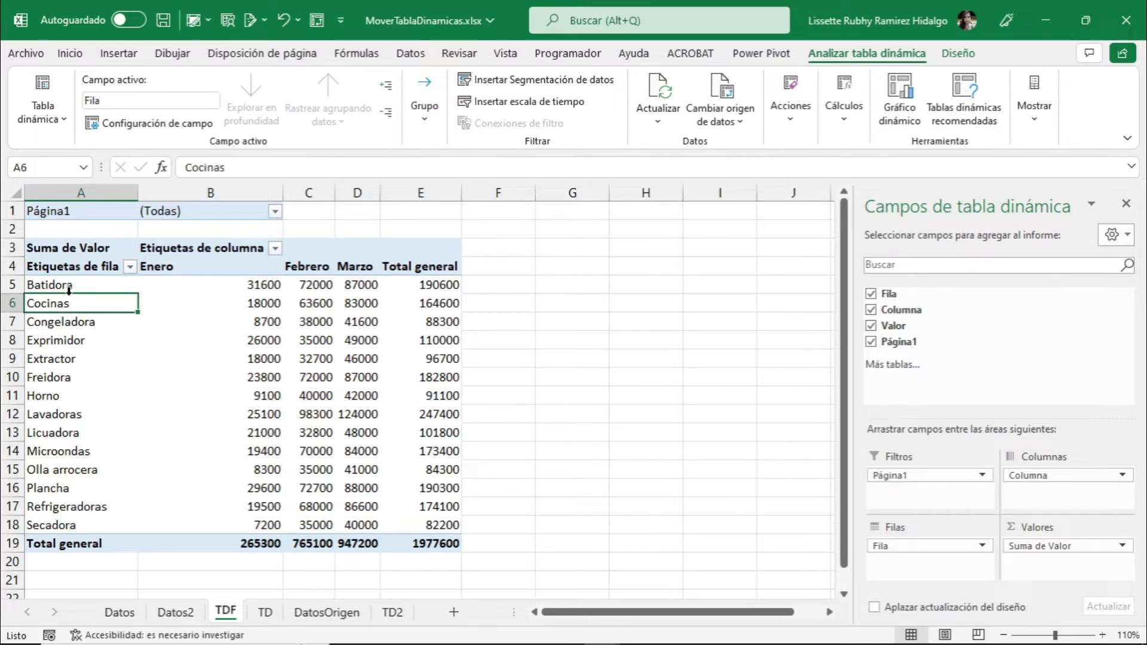
pyautogui.hotkey('ctrl', 'a')
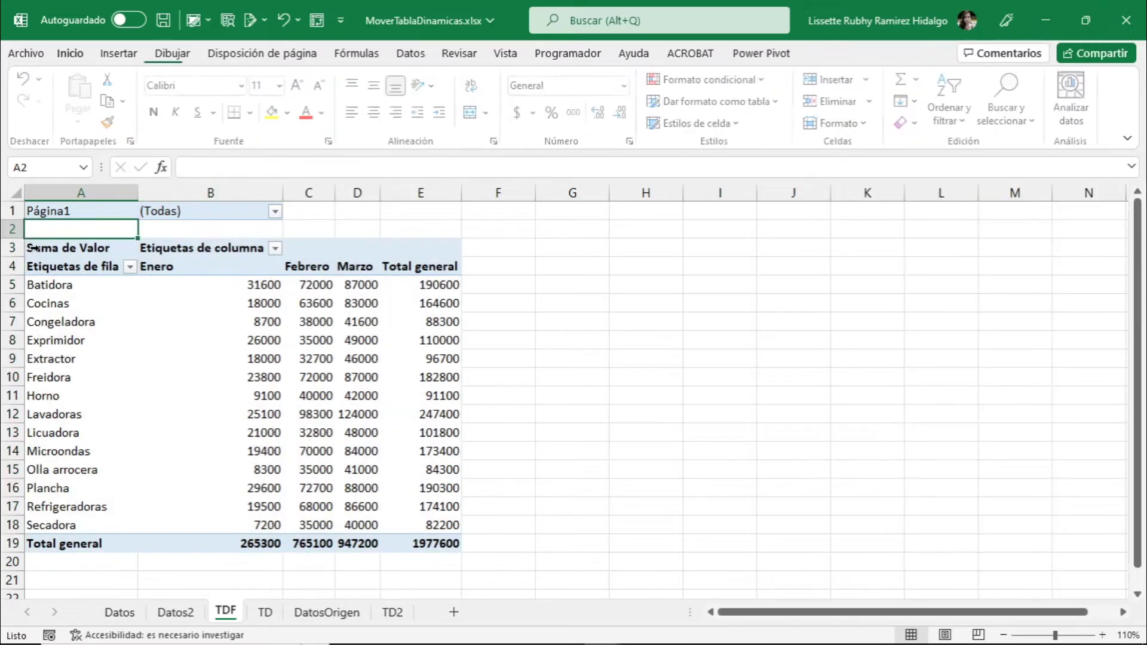
# Select the entire pivot table from its Suma de Valor corner cell and delete it, including the Página1 filter, from the TDF sheet.
pyautogui.click(89, 230)
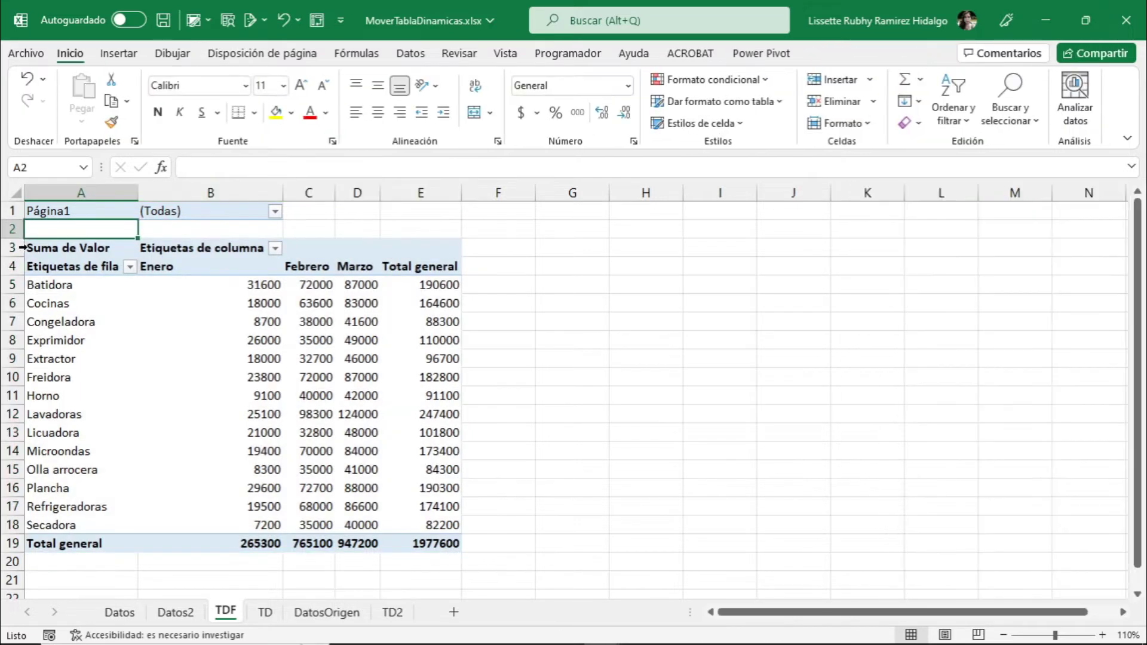
pyautogui.click(22, 248)
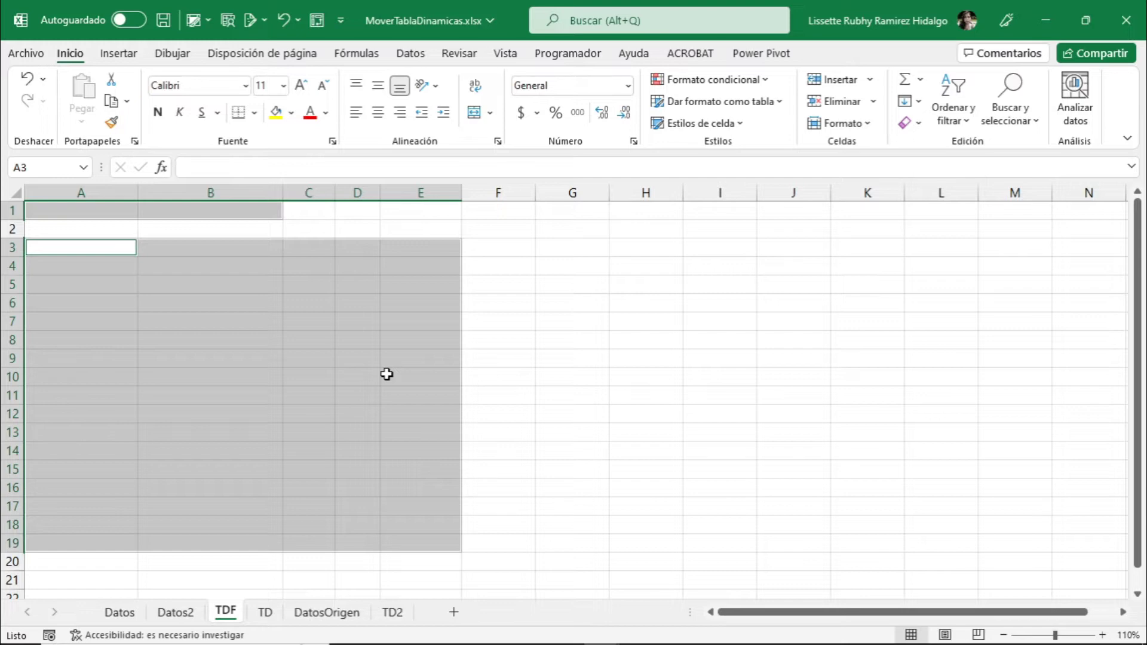
pyautogui.click(529, 377)
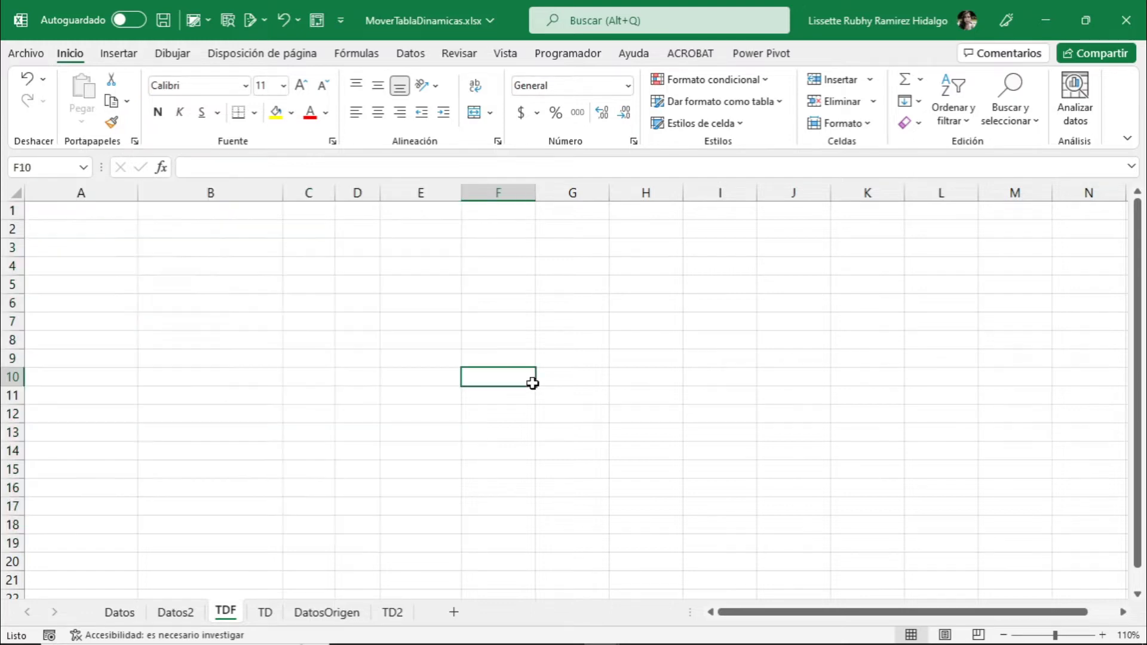
# Switch to the TD sheet and look at the option for deleting the sheet, without applying it.
pyautogui.click(264, 613)
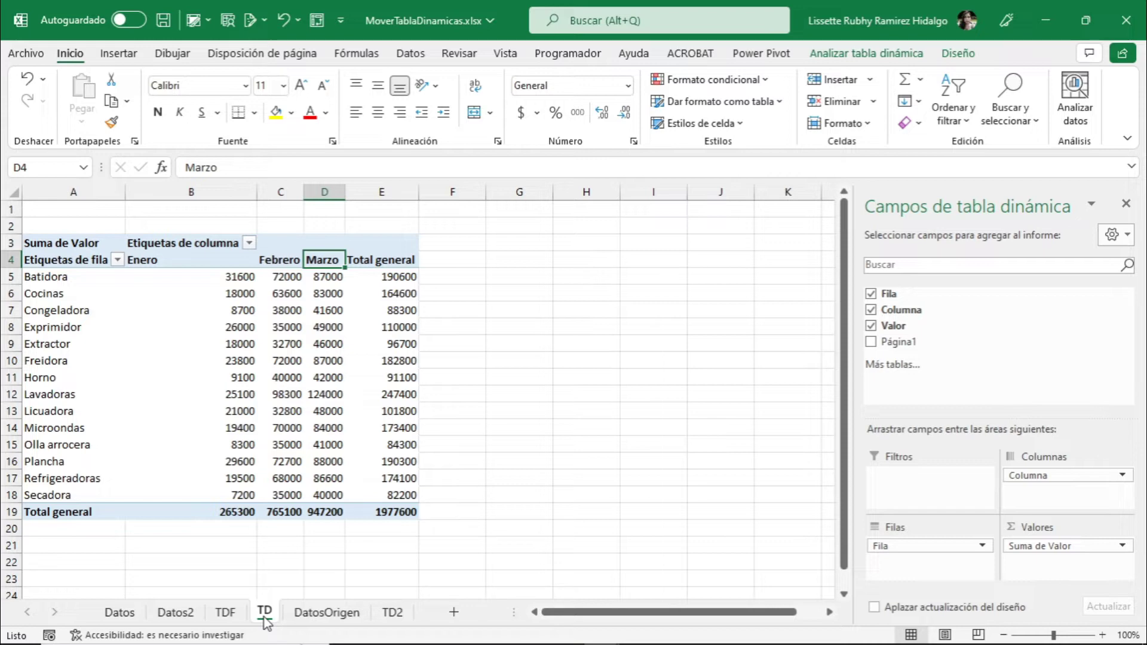
pyautogui.rightClick(265, 622)
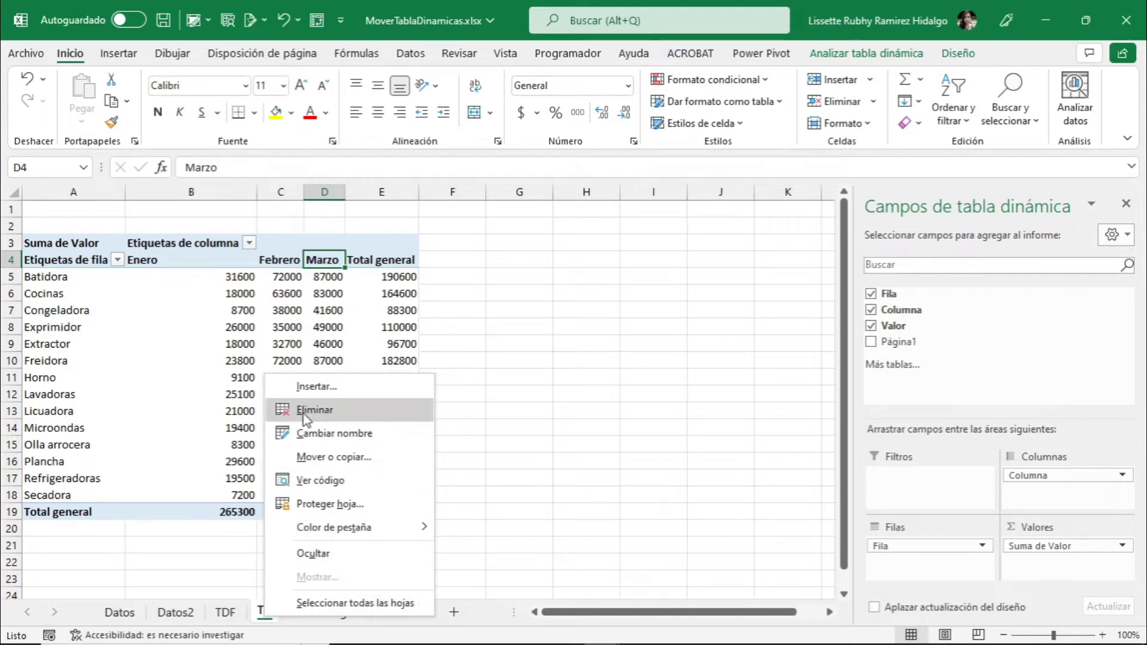
pyautogui.click(506, 368)
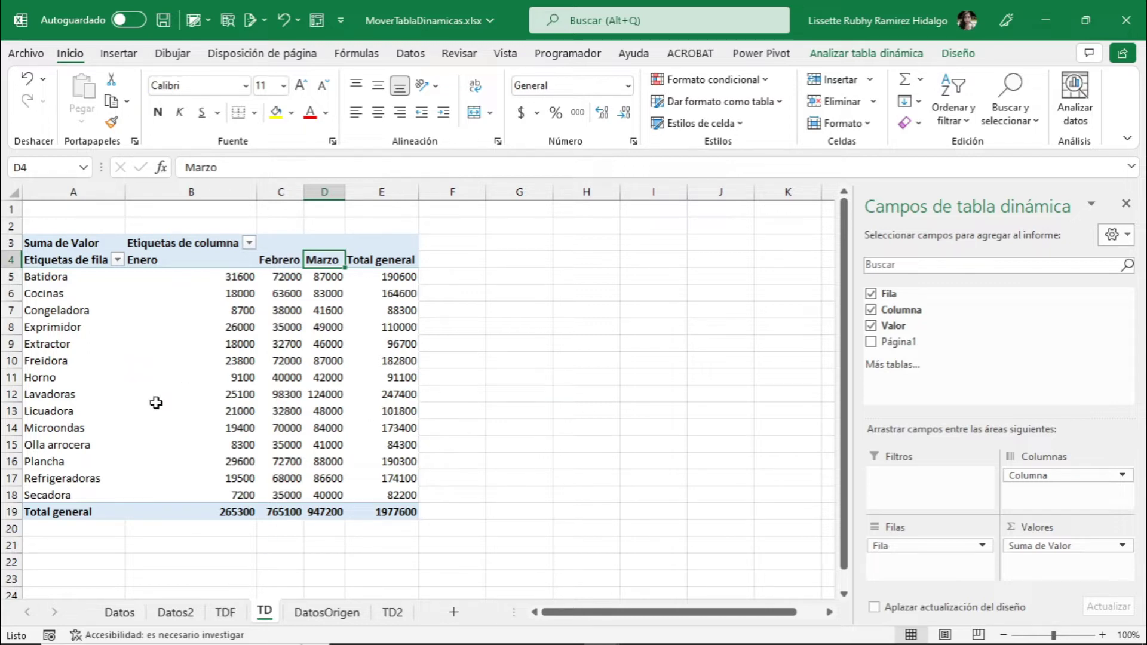
# Select the entire pivot table on the TD sheet and copy it.
pyautogui.click(209, 378)
pyautogui.moveTo(208, 378)
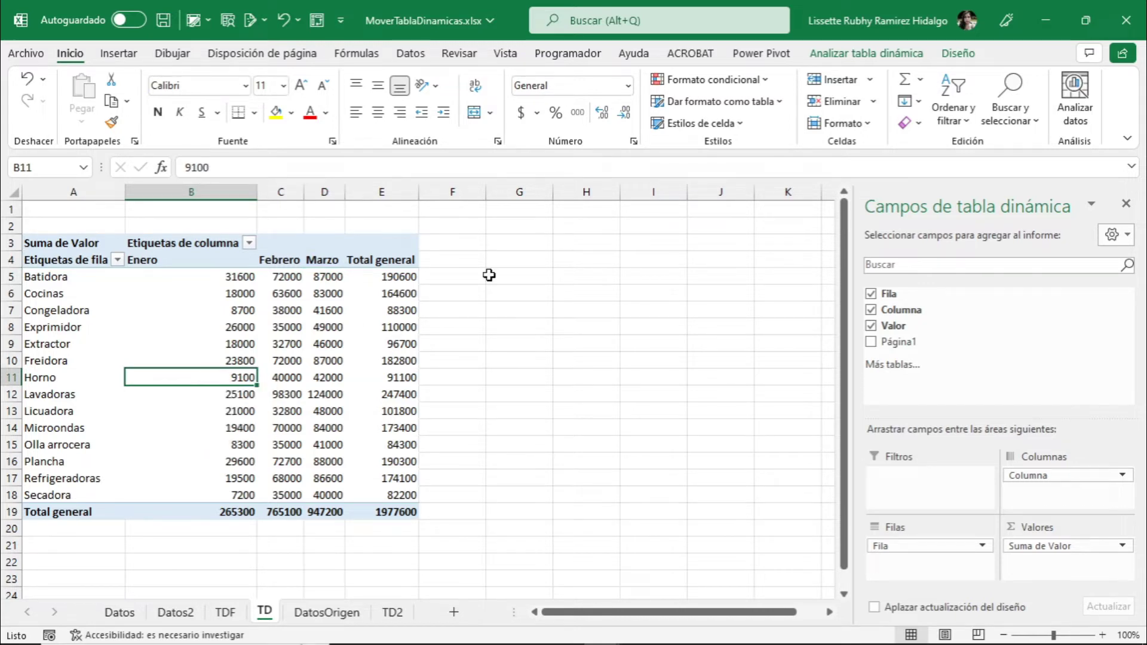
pyautogui.click(874, 60)
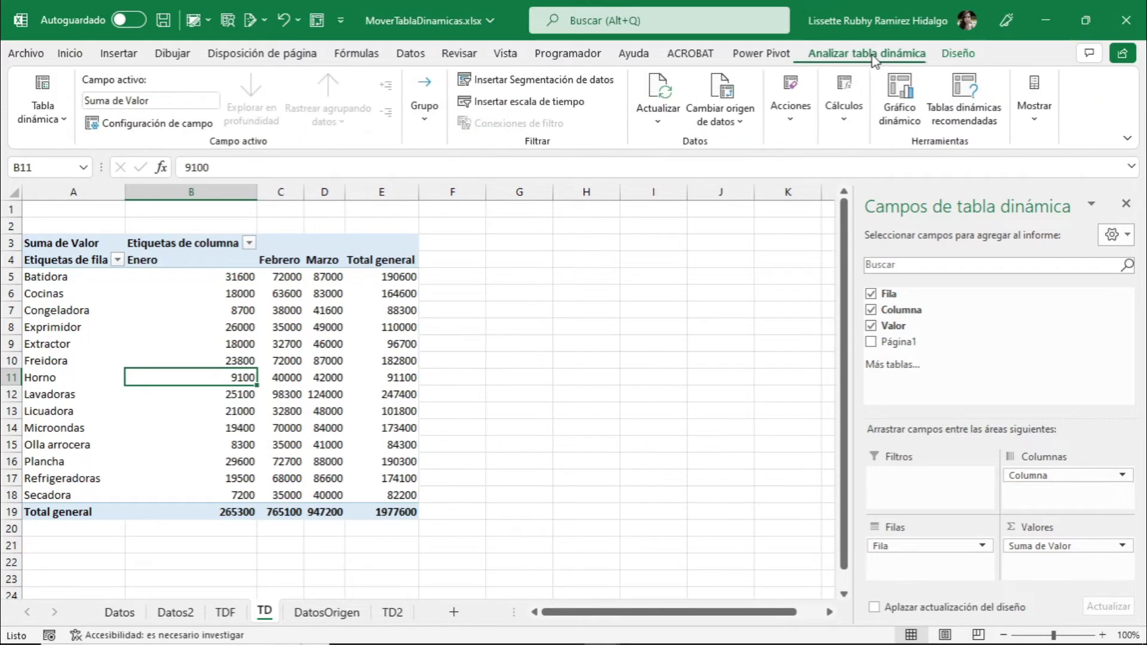
pyautogui.click(789, 124)
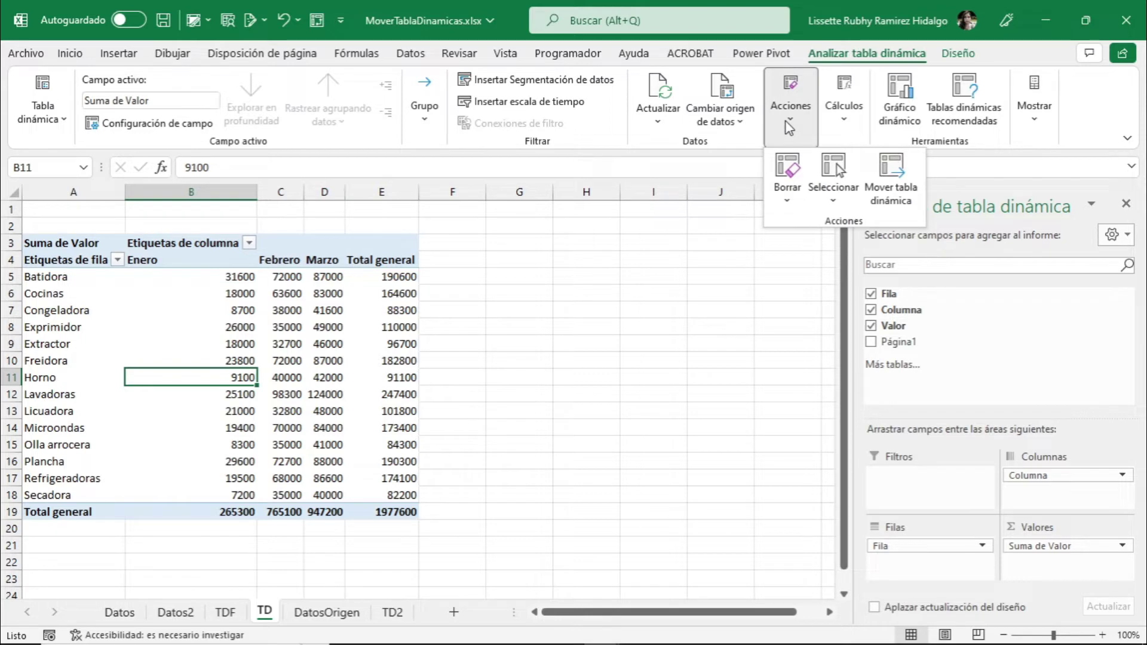
pyautogui.click(836, 206)
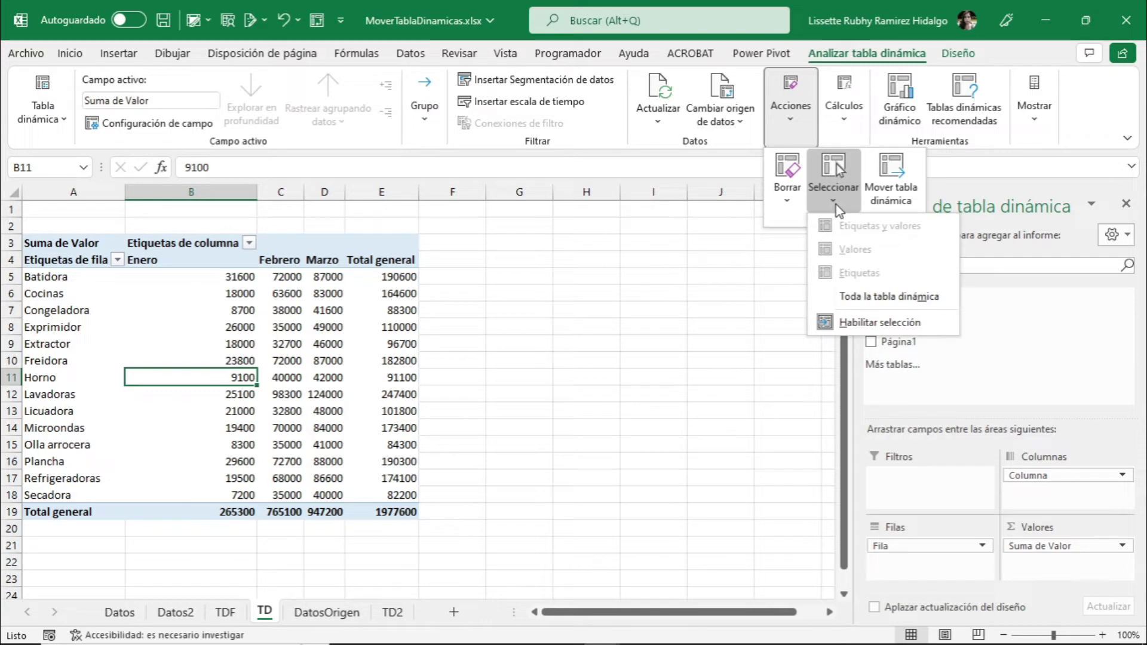
pyautogui.click(882, 298)
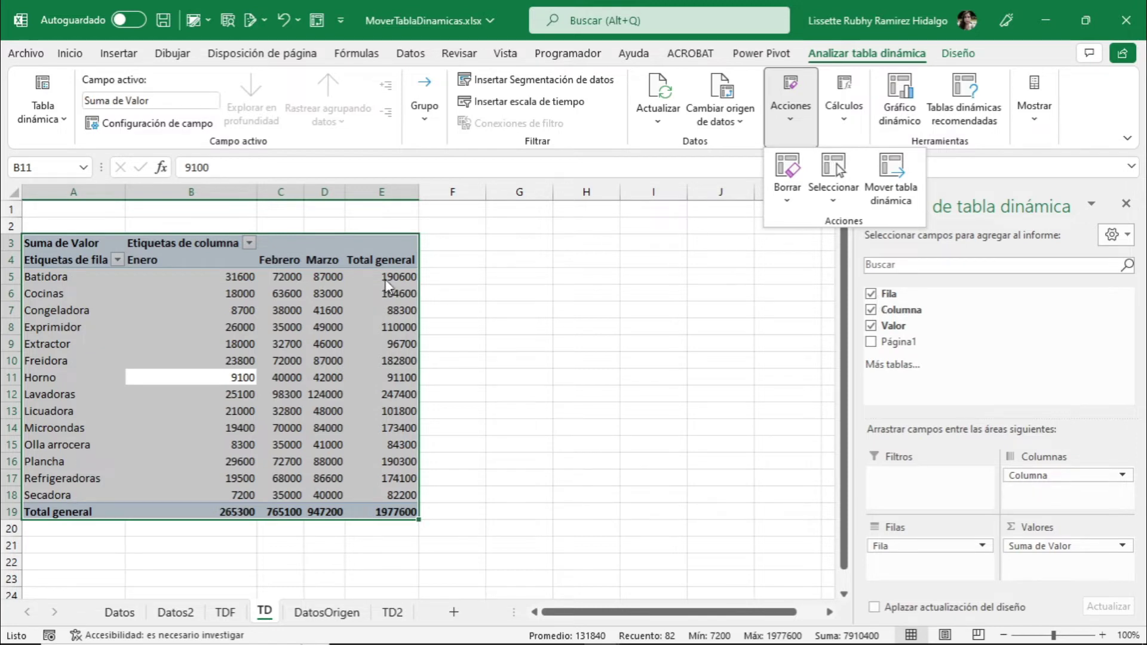
pyautogui.press('Escape')
pyautogui.rightClick(273, 319)
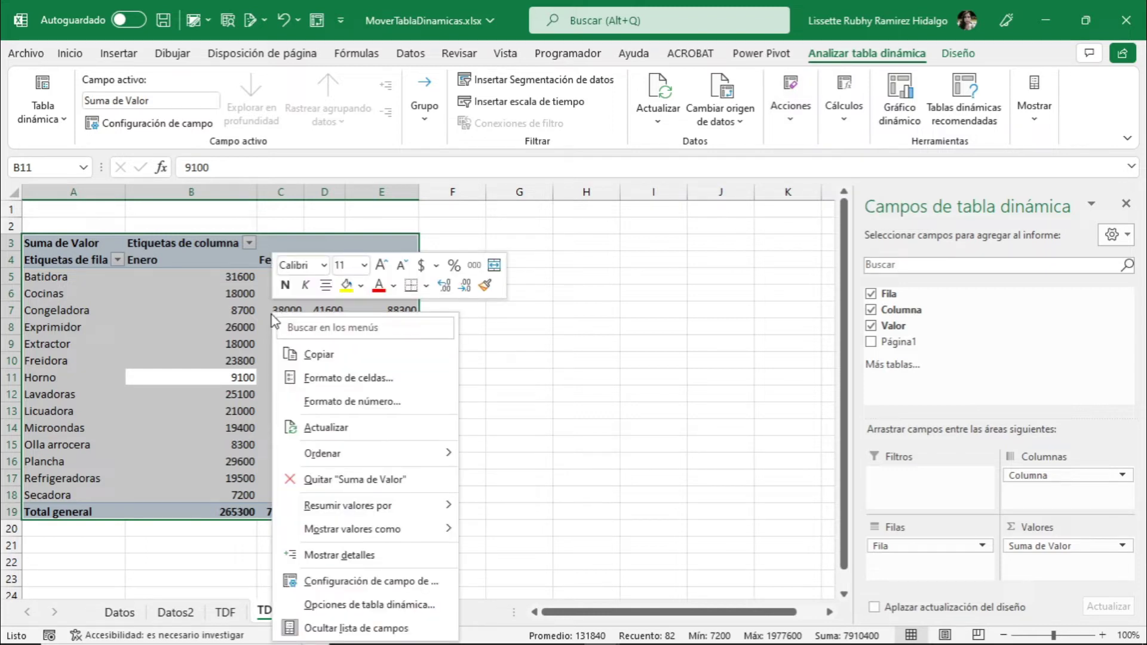
pyautogui.click(341, 363)
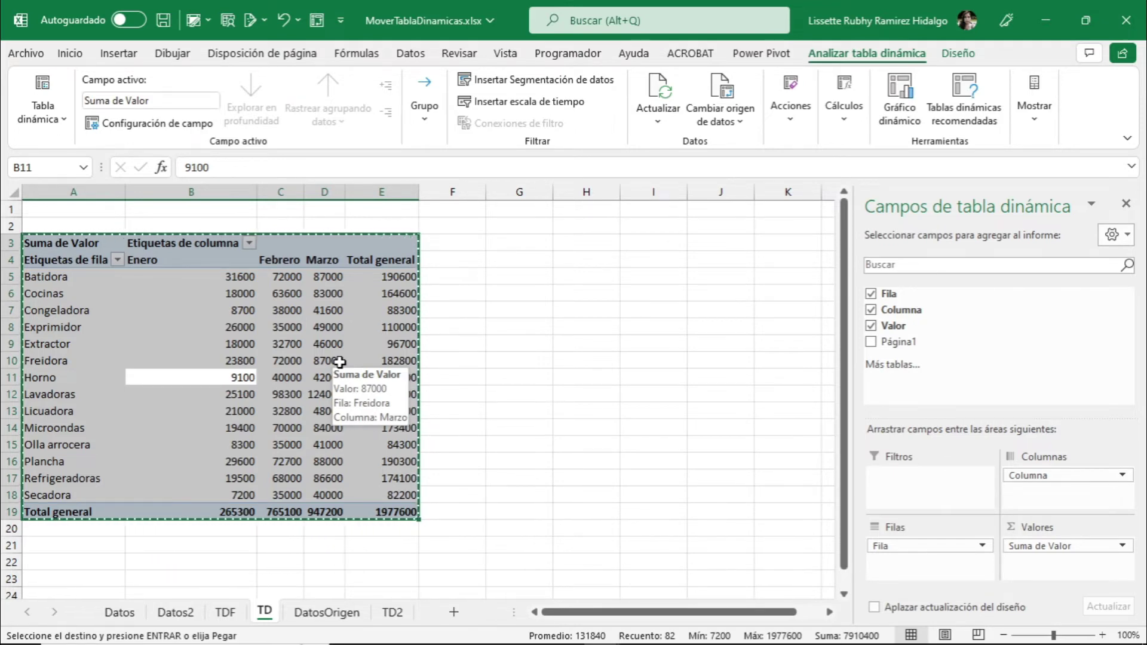
# Add a new worksheet and paste the copied pivot table there as values only, starting at cell A1.
pyautogui.click(454, 614)
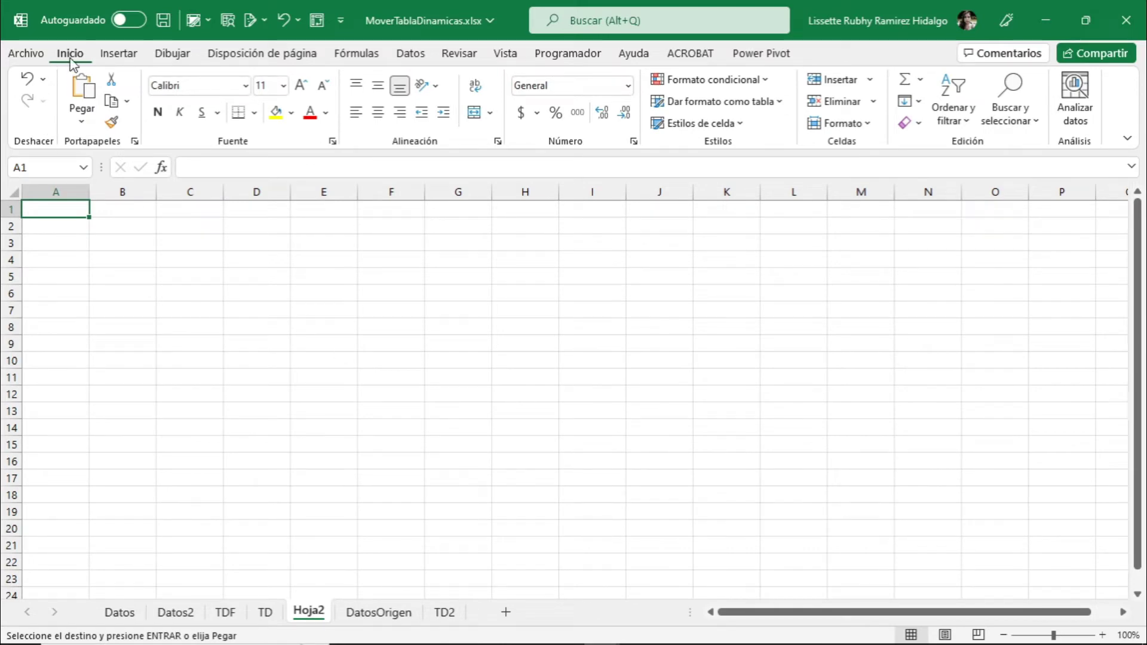
pyautogui.click(83, 123)
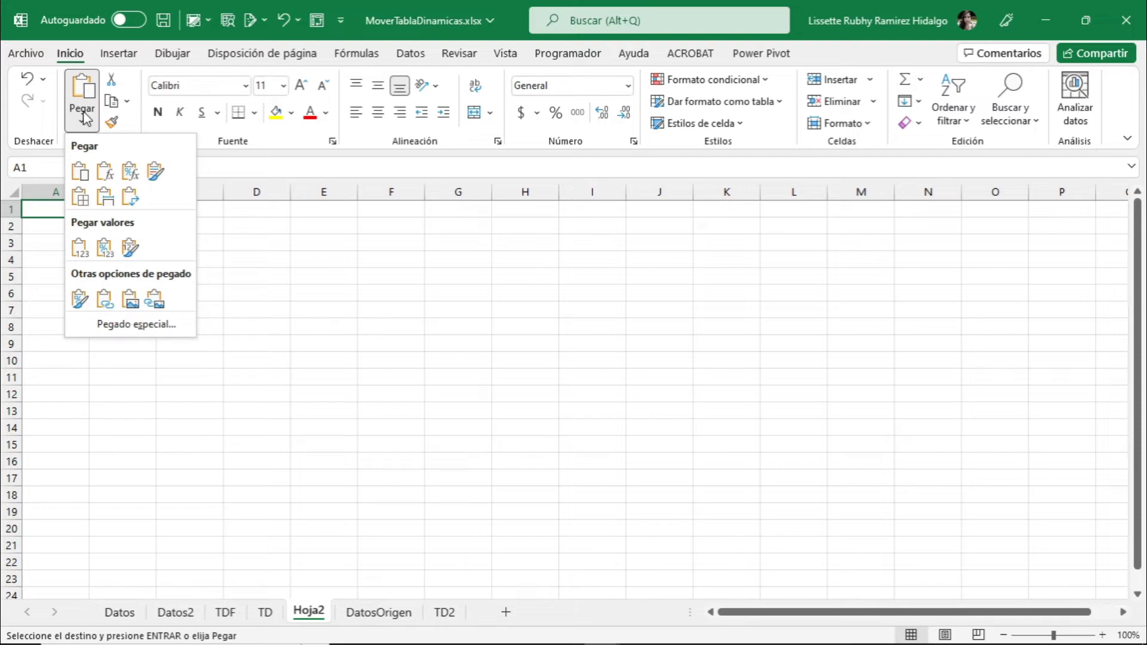
pyautogui.click(82, 251)
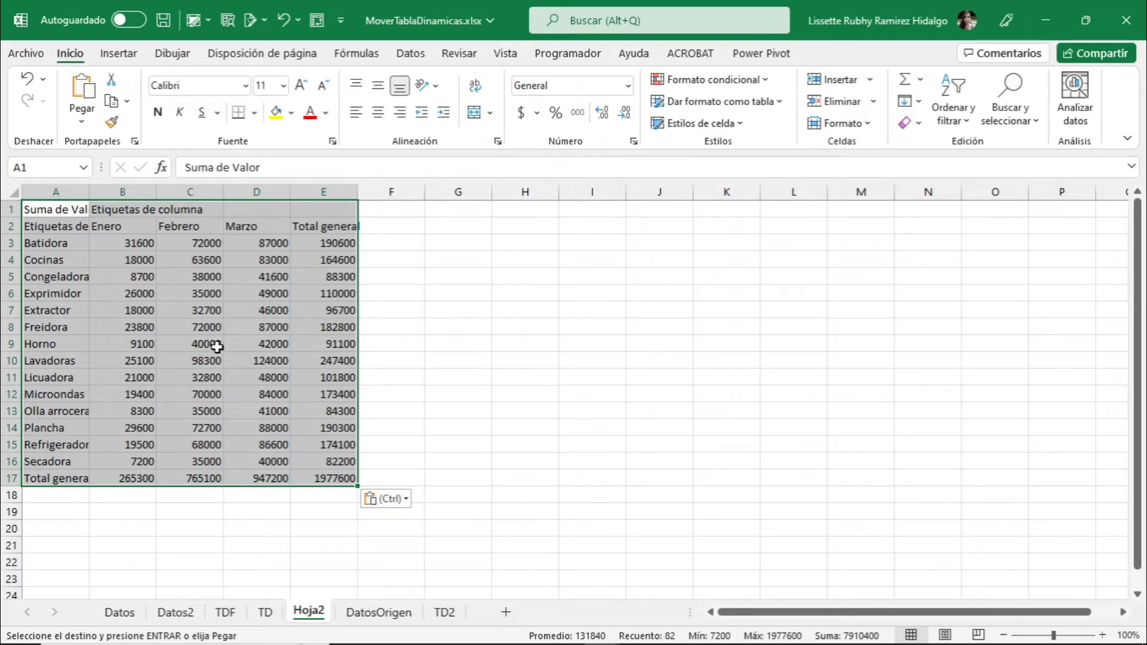
pyautogui.click(241, 357)
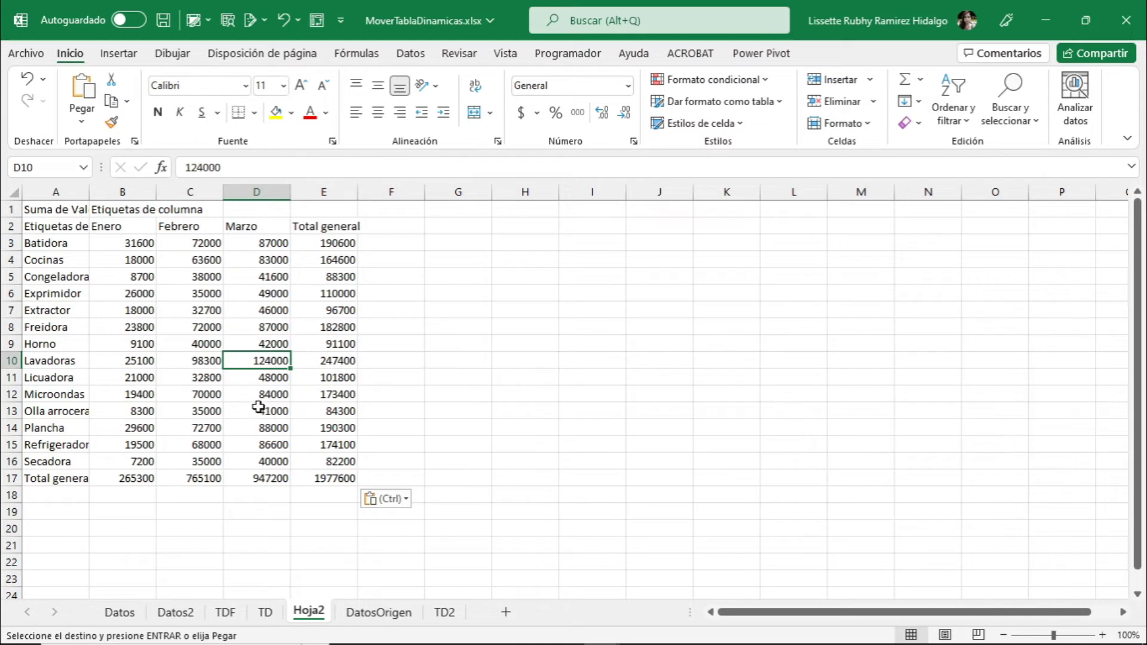
# Return to the TD sheet and delete its original pivot table, which is still fully selected.
pyautogui.click(270, 613)
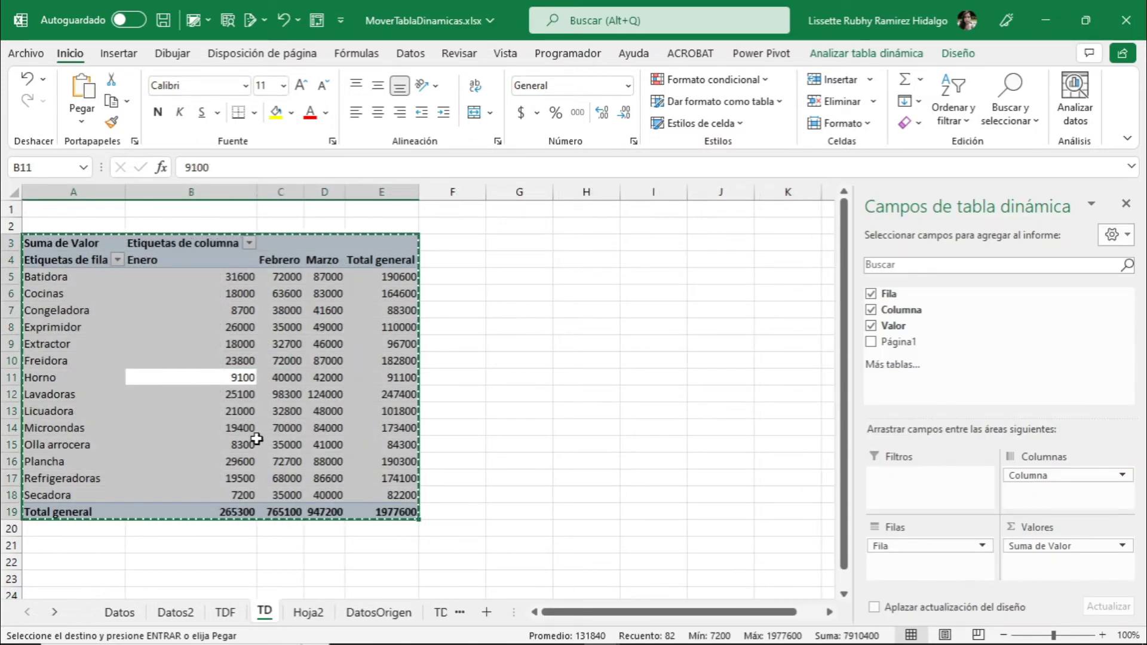
pyautogui.moveTo(257, 439)
pyautogui.press('Delete')
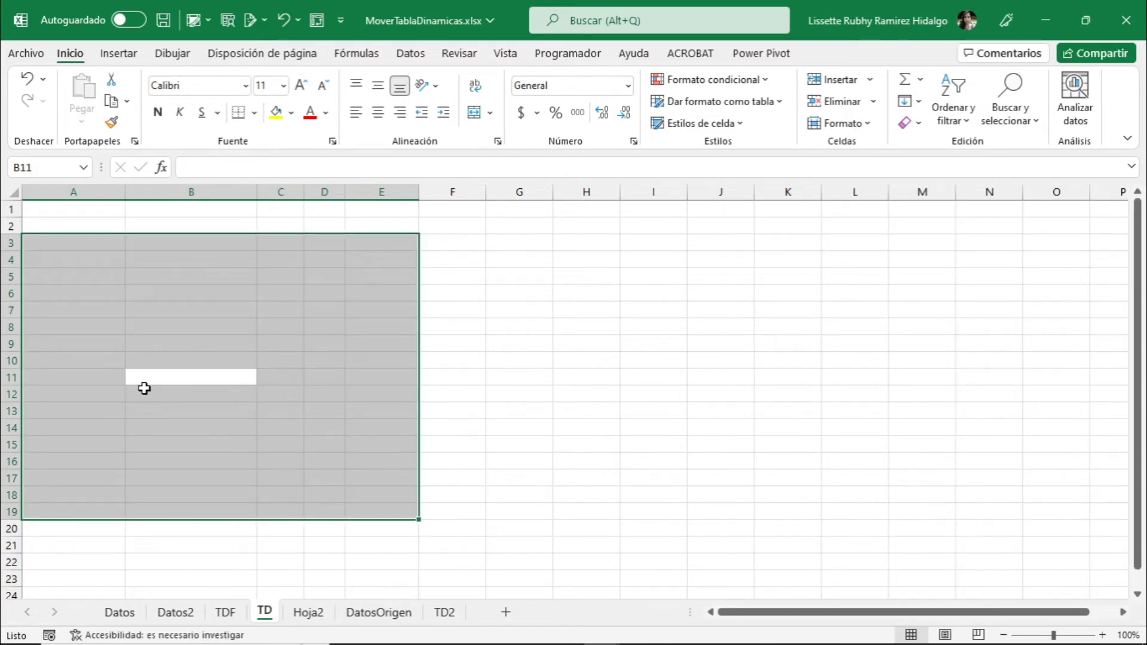
pyautogui.click(192, 390)
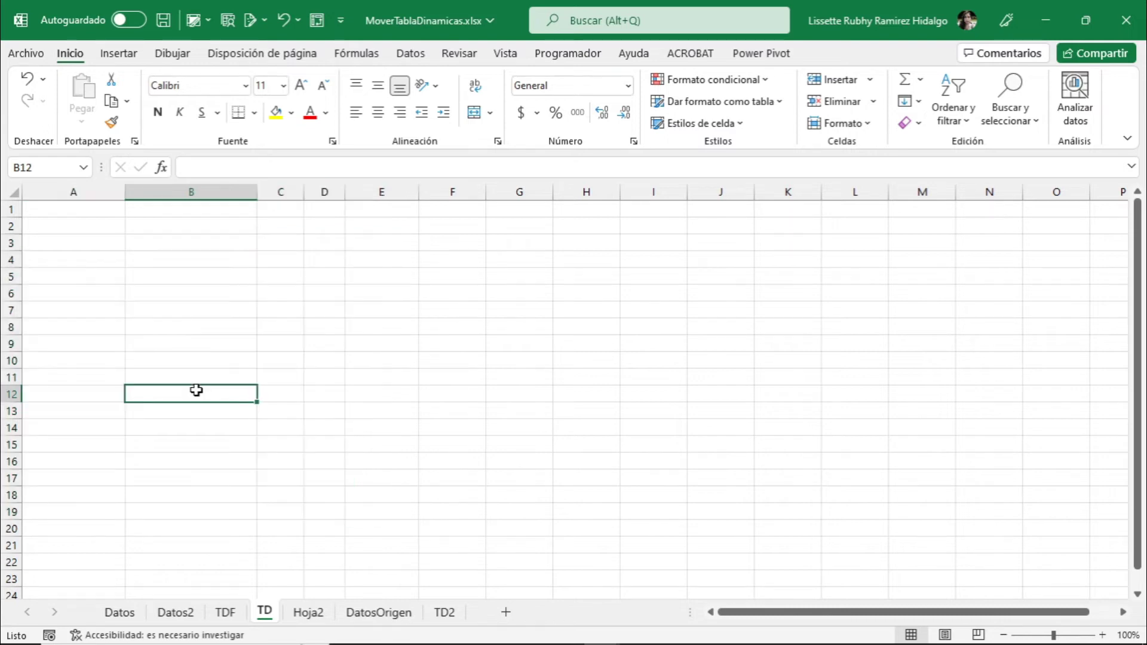
# Clear all fields and data from the pivot table on the TD2 sheet with Borrar todo, and select its empty report area.
pyautogui.click(446, 615)
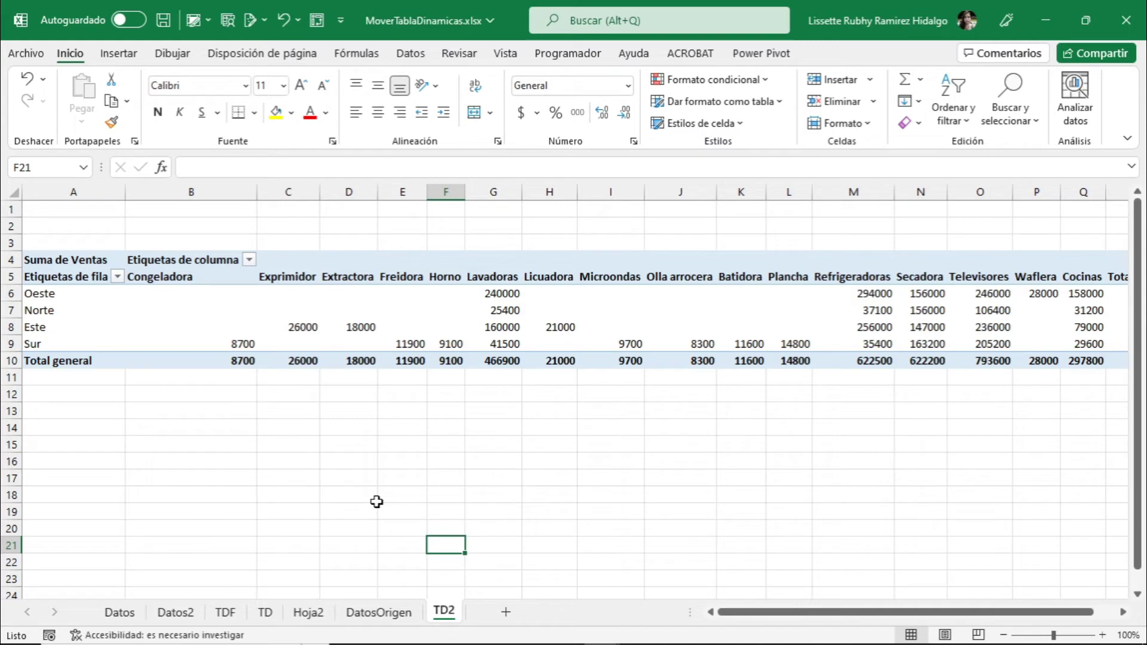
pyautogui.click(360, 324)
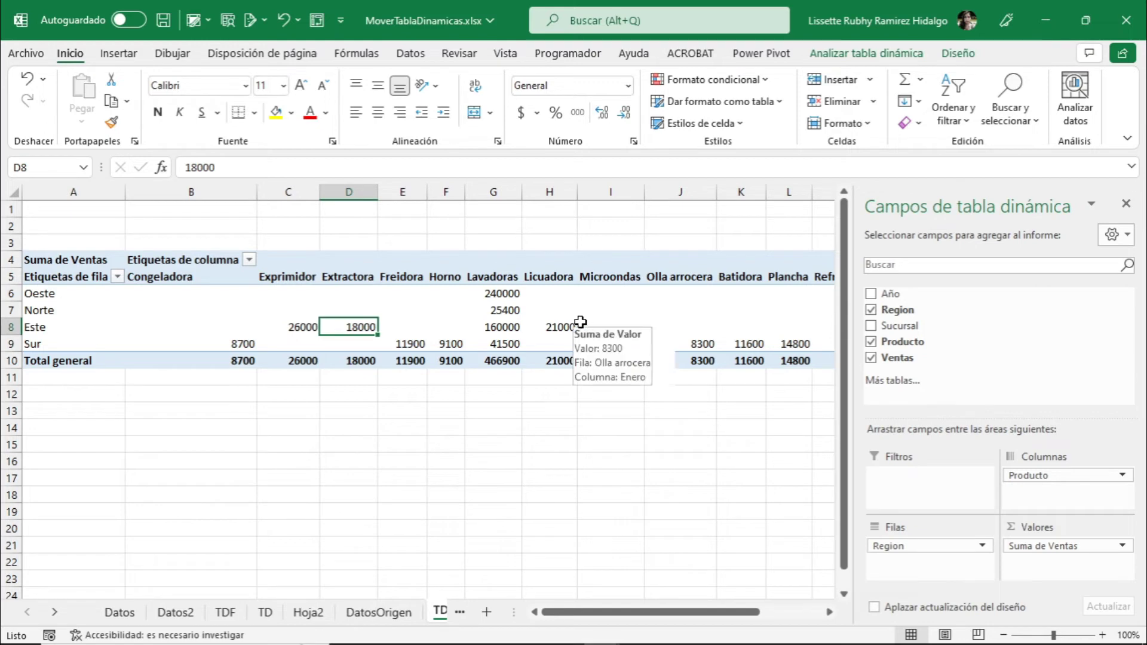
pyautogui.click(579, 322)
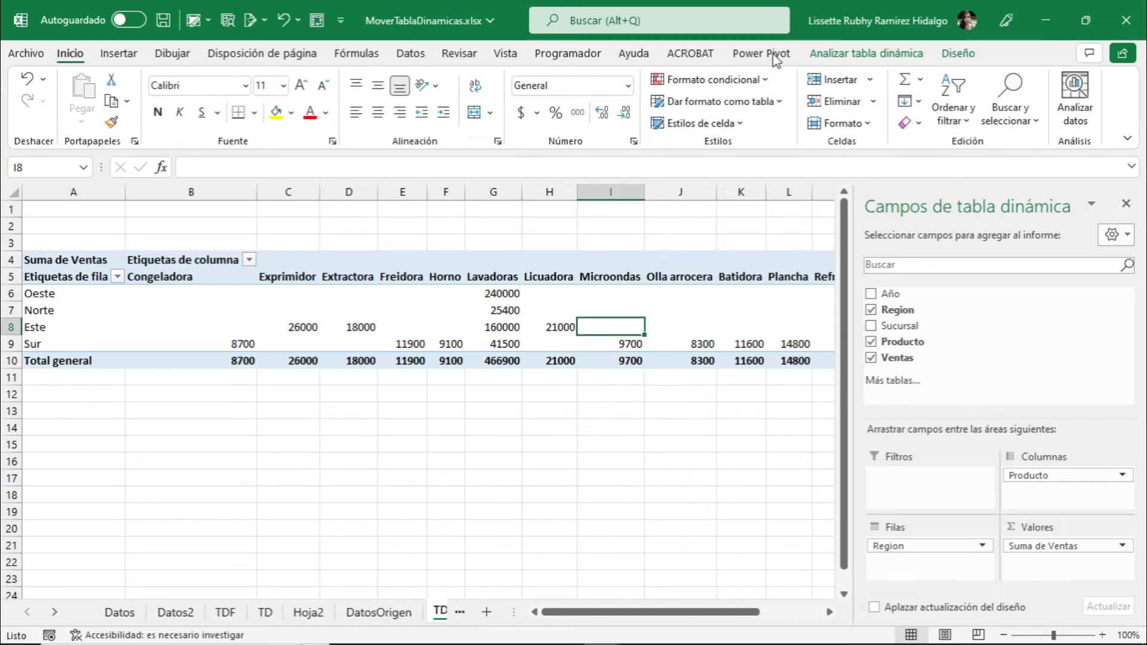
pyautogui.click(853, 55)
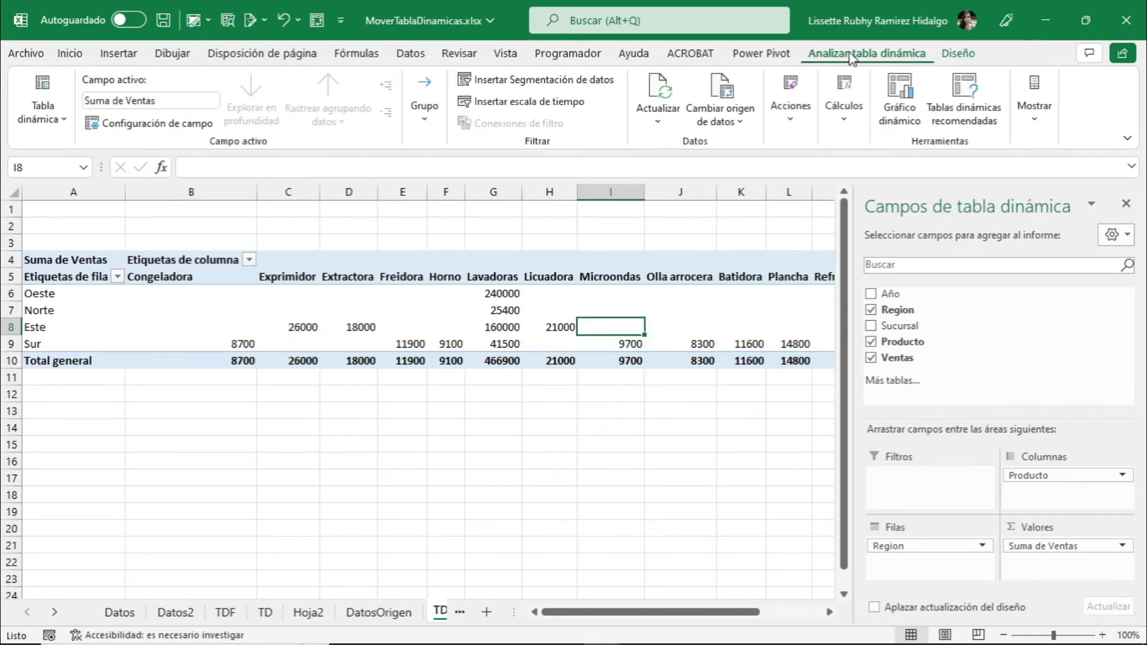
pyautogui.click(790, 122)
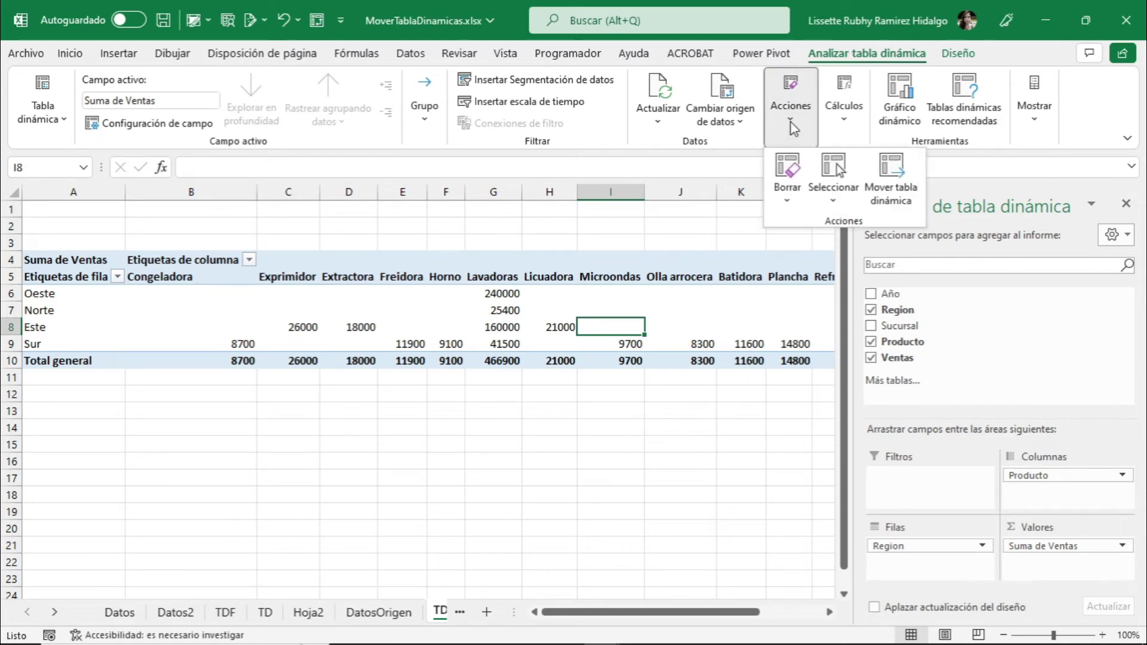
pyautogui.click(790, 206)
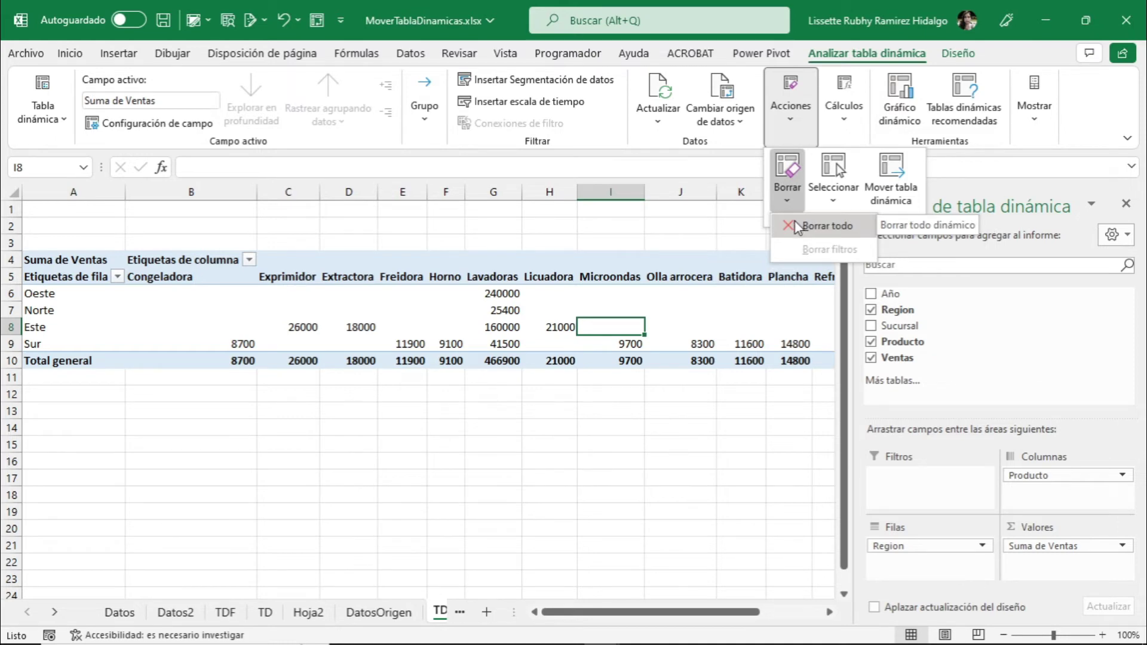
pyautogui.click(827, 227)
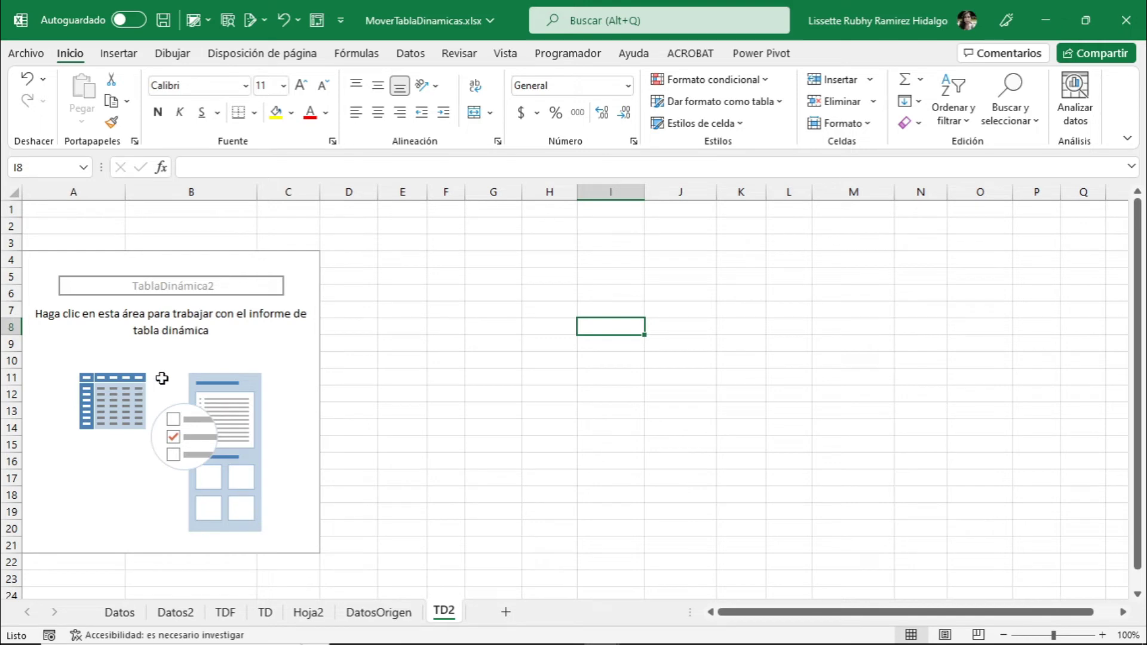
pyautogui.click(258, 362)
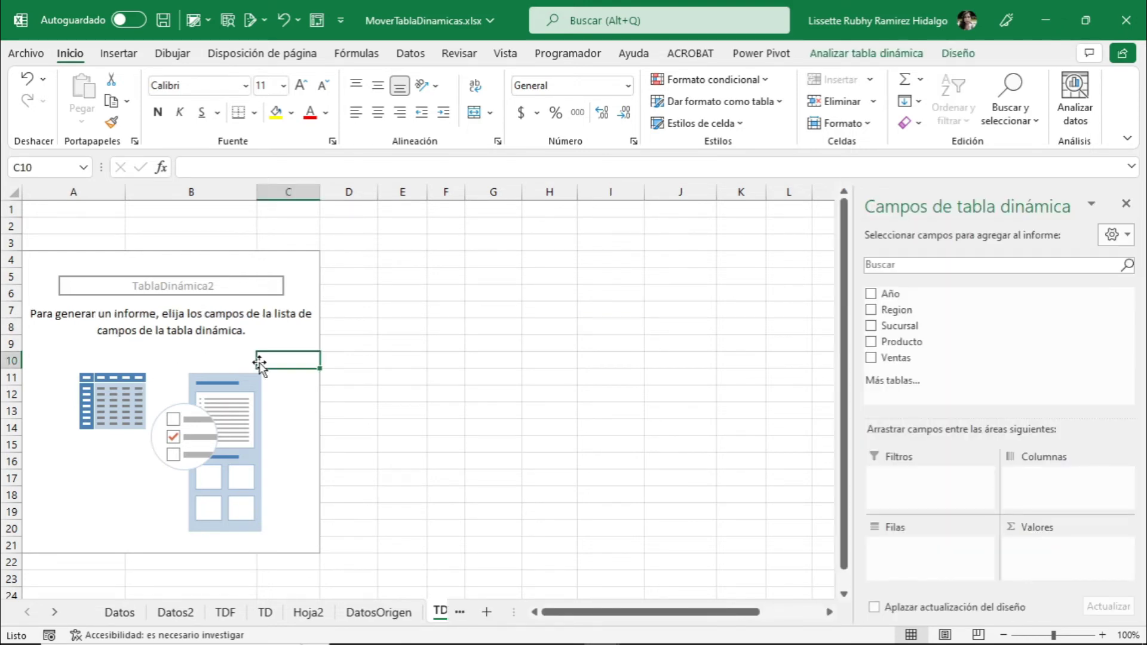